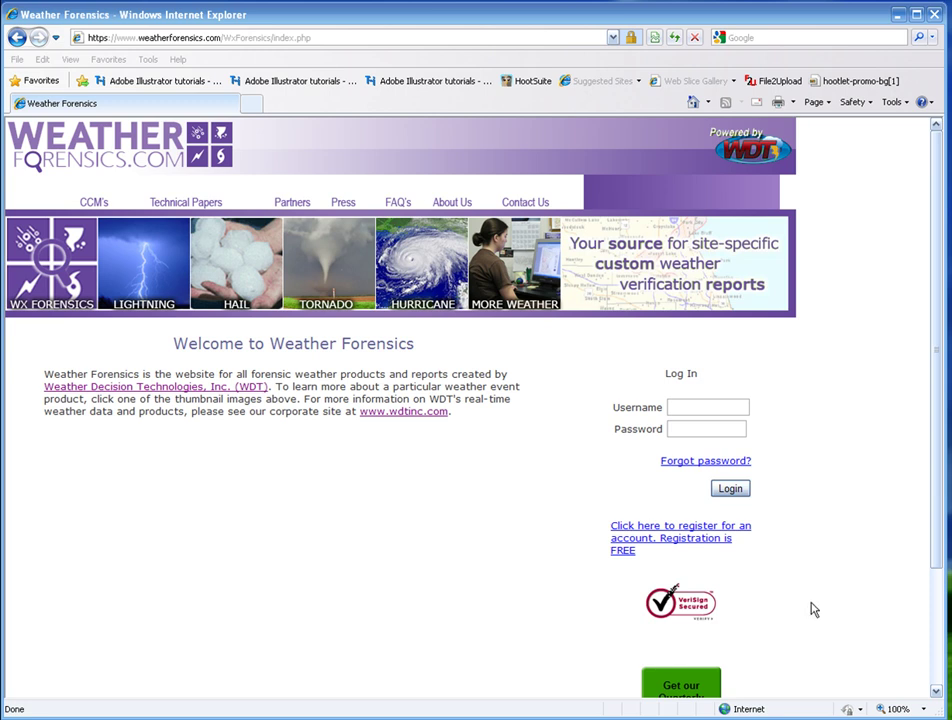
Log in to WeatherForensics.com with the account username and password.
click(701, 402)
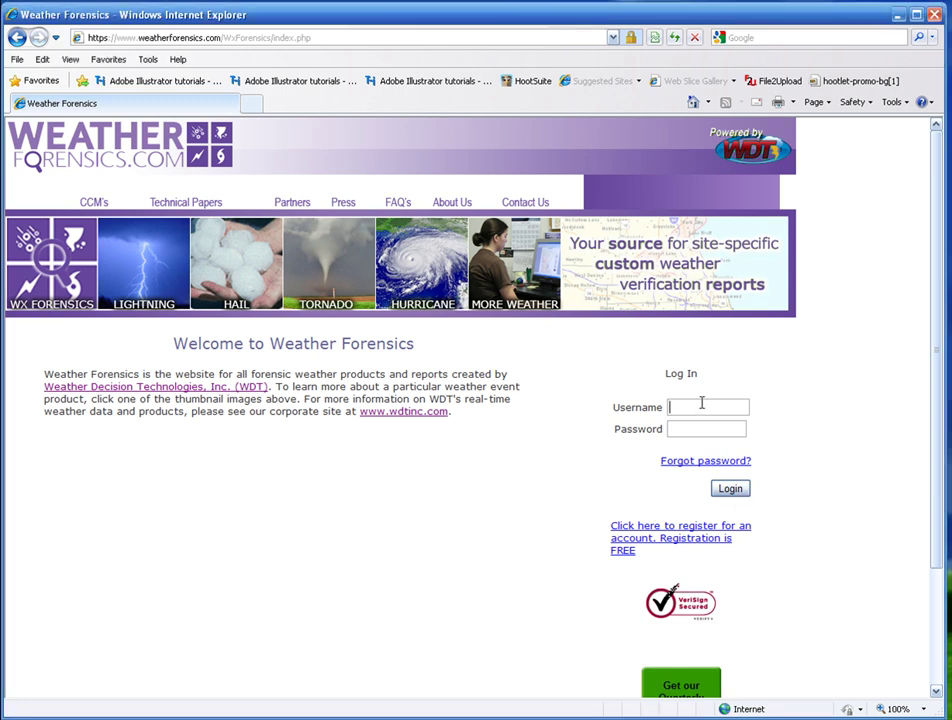
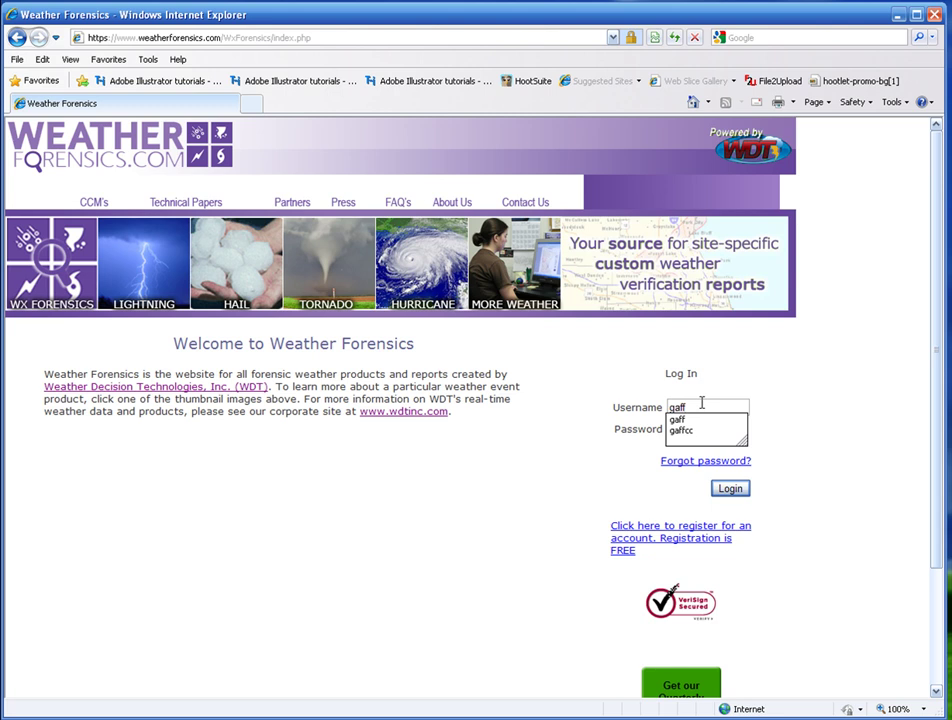
key(Tab)
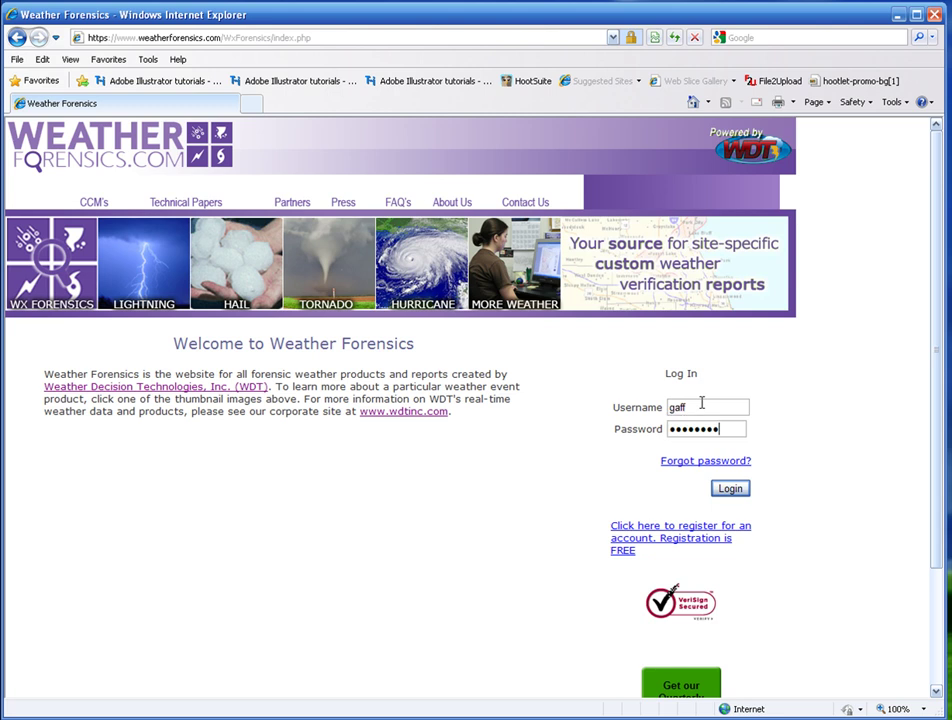
key(Return)
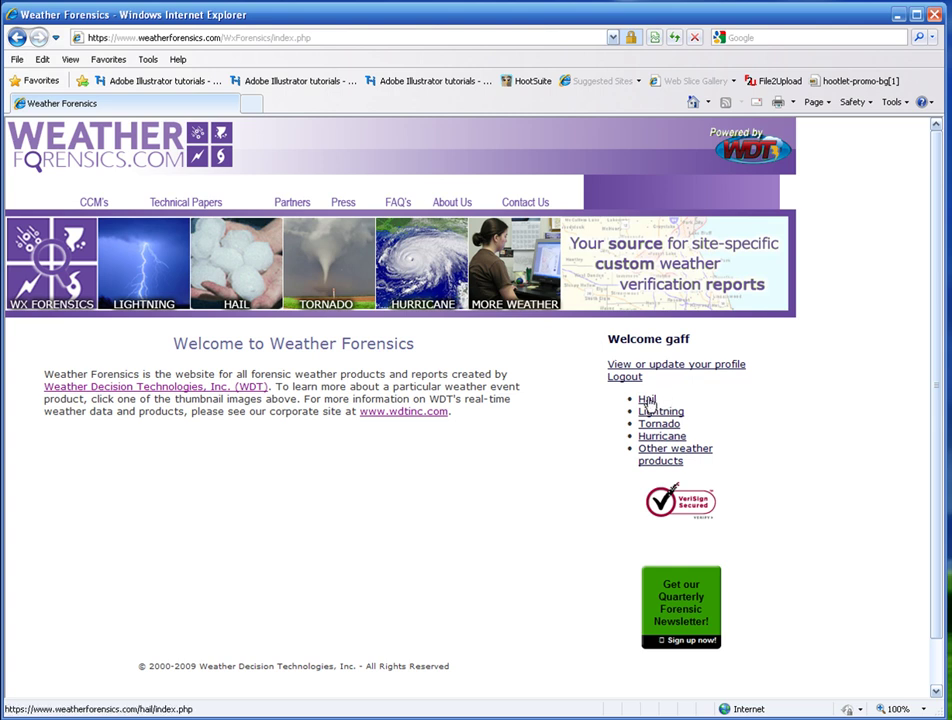
Open the Hail products page and launch Interactive HailExpress in a new tab.
click(647, 399)
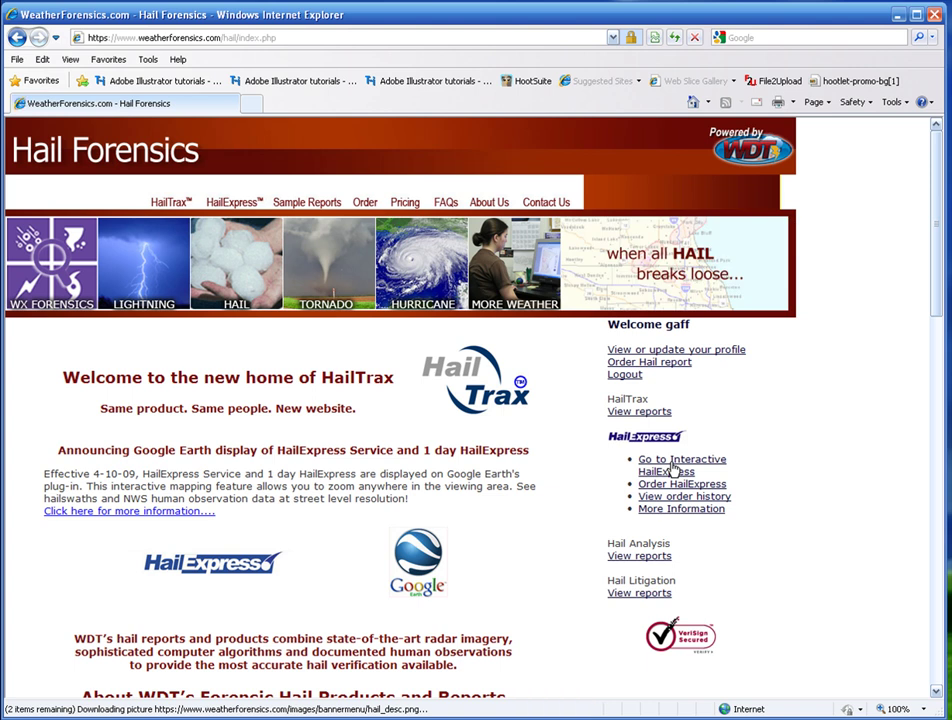
click(672, 468)
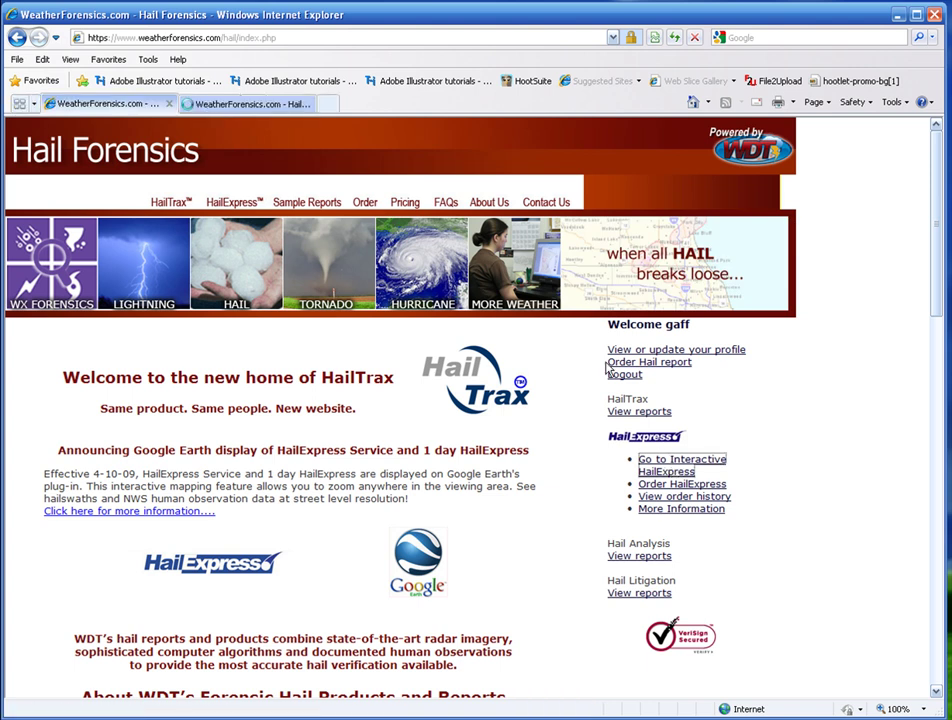
click(231, 110)
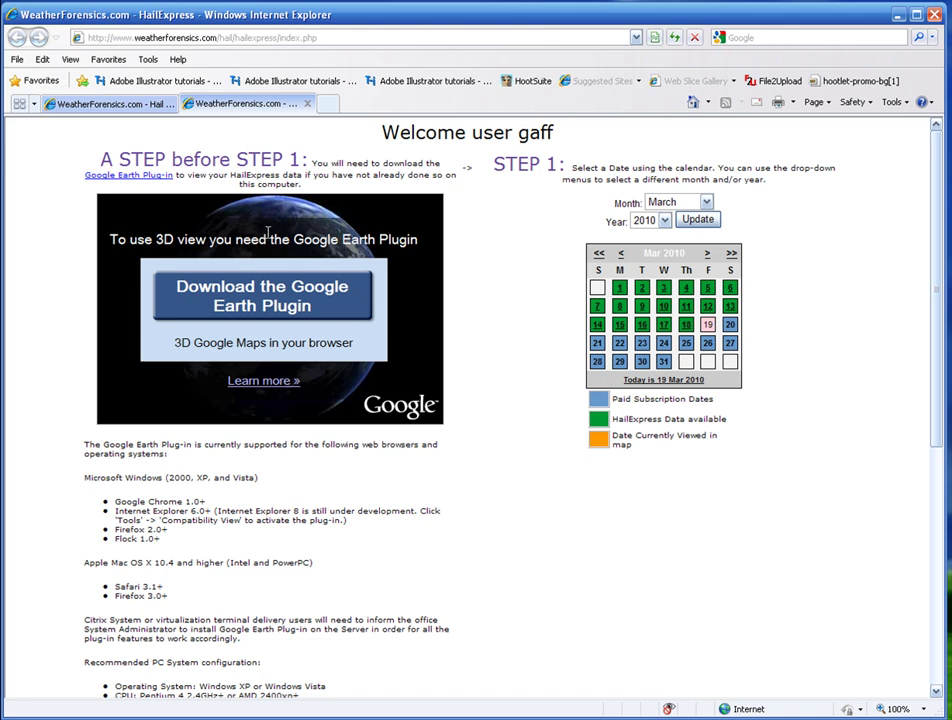
Download and run the Google Earth Plugin installer, accepting both security warnings.
click(279, 310)
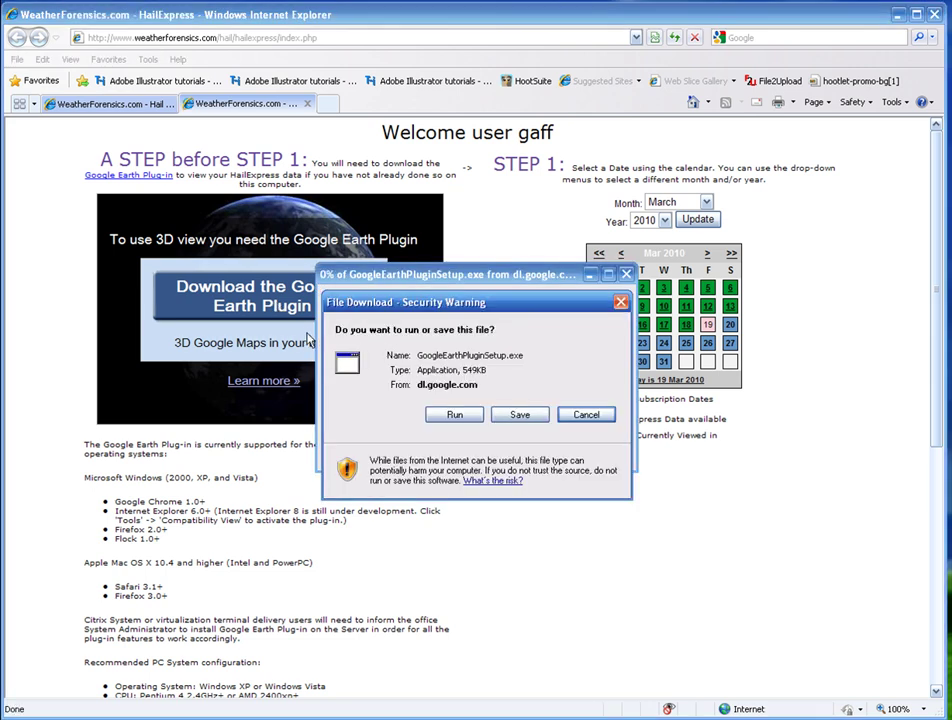
click(452, 416)
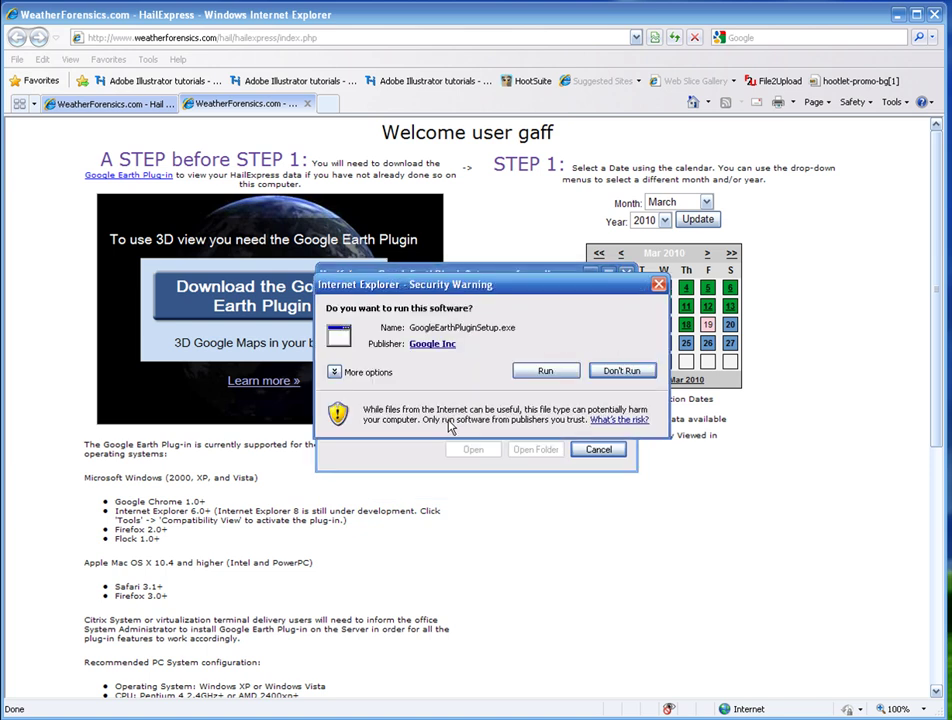
click(536, 376)
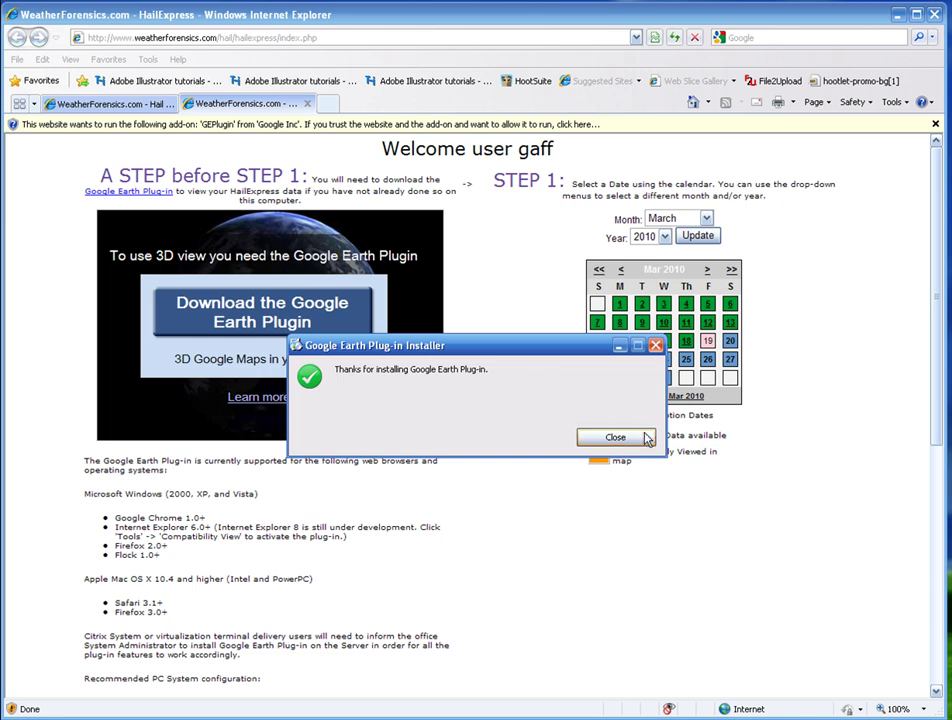
Close the installer and allow the GEPlugin add-on to run on all websites.
click(592, 439)
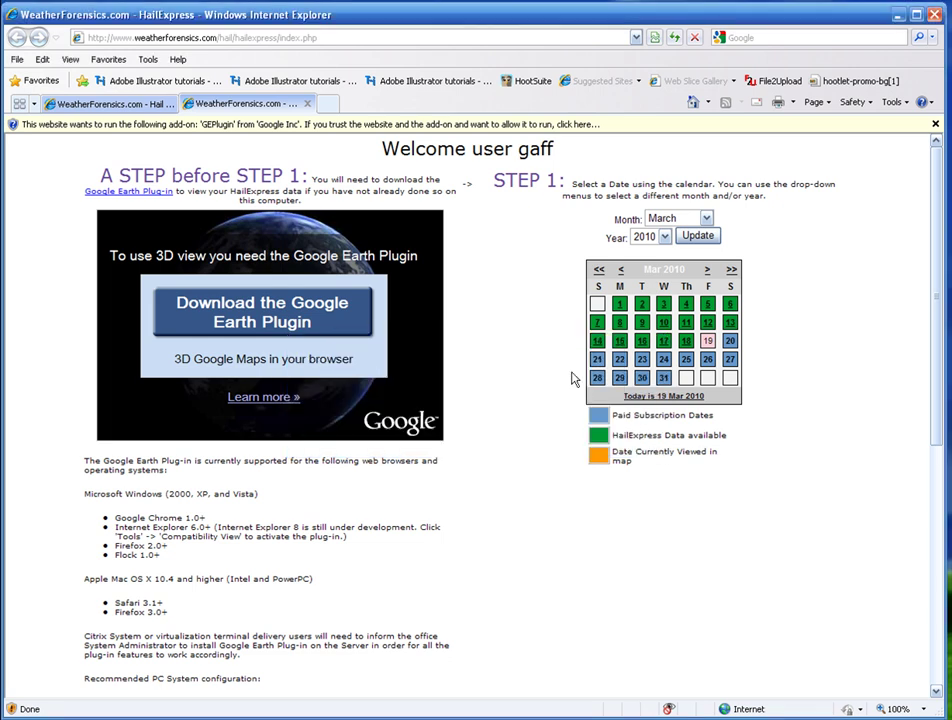
click(474, 126)
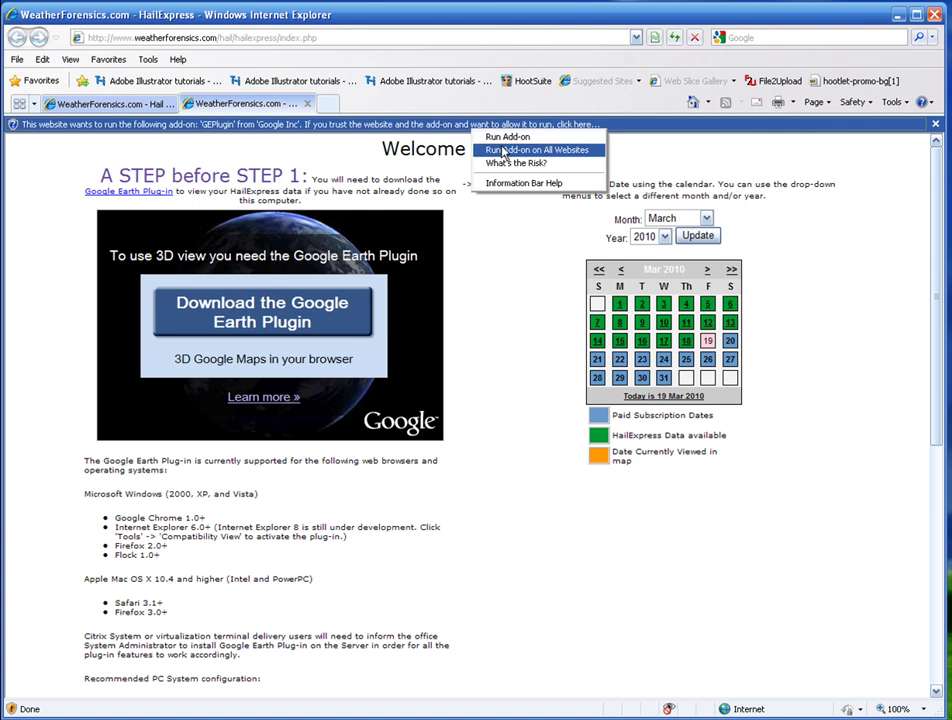
click(503, 151)
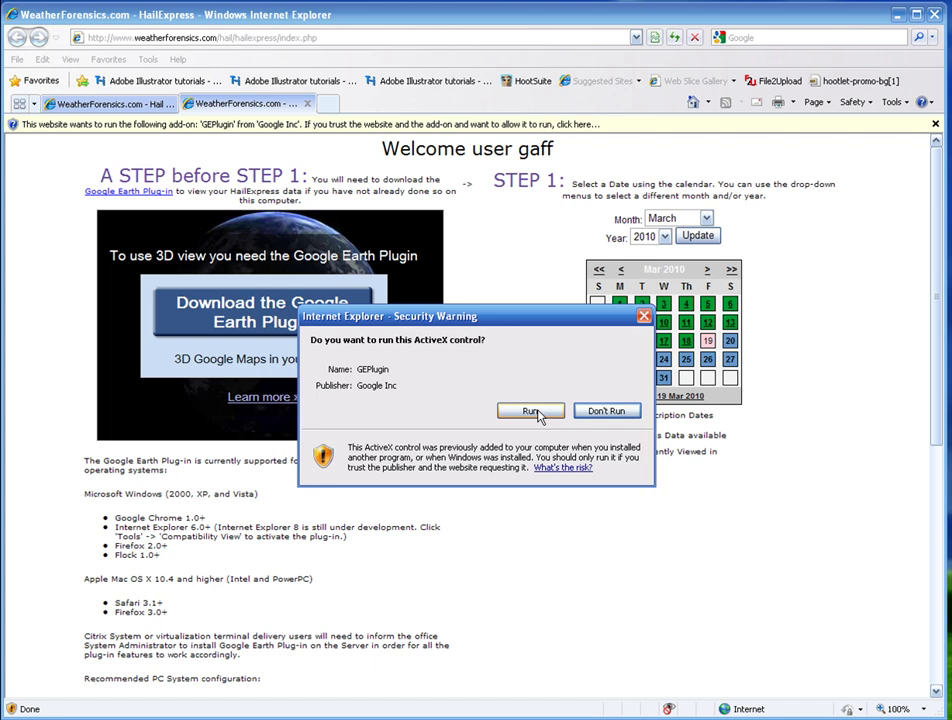
click(533, 411)
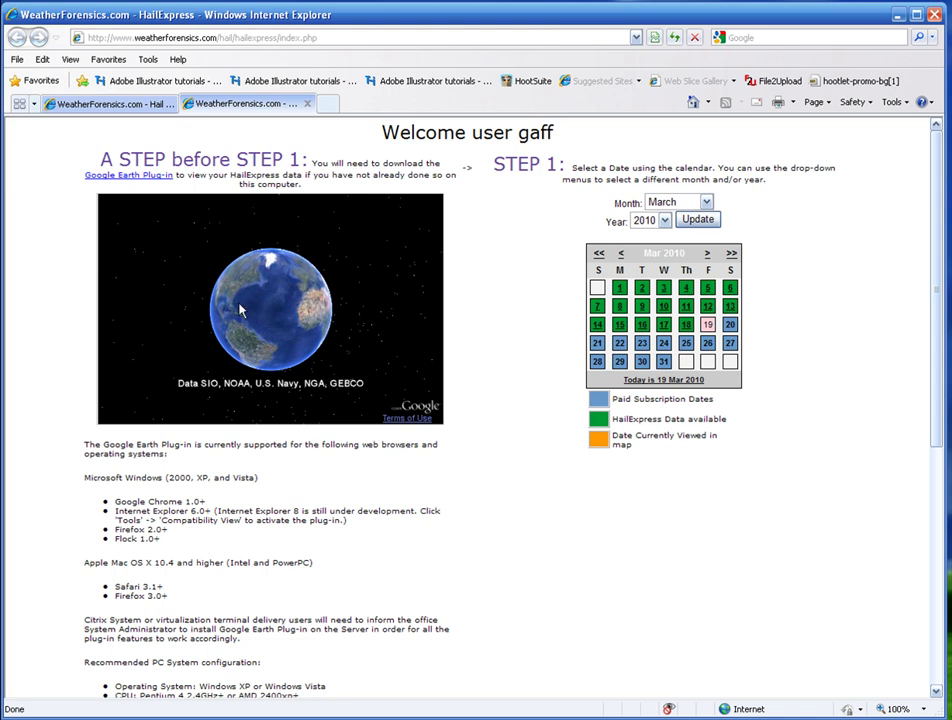
Turn the globe to North America, zoom in, and load the 12 March 2010 hail map.
drag(240, 312, 314, 323)
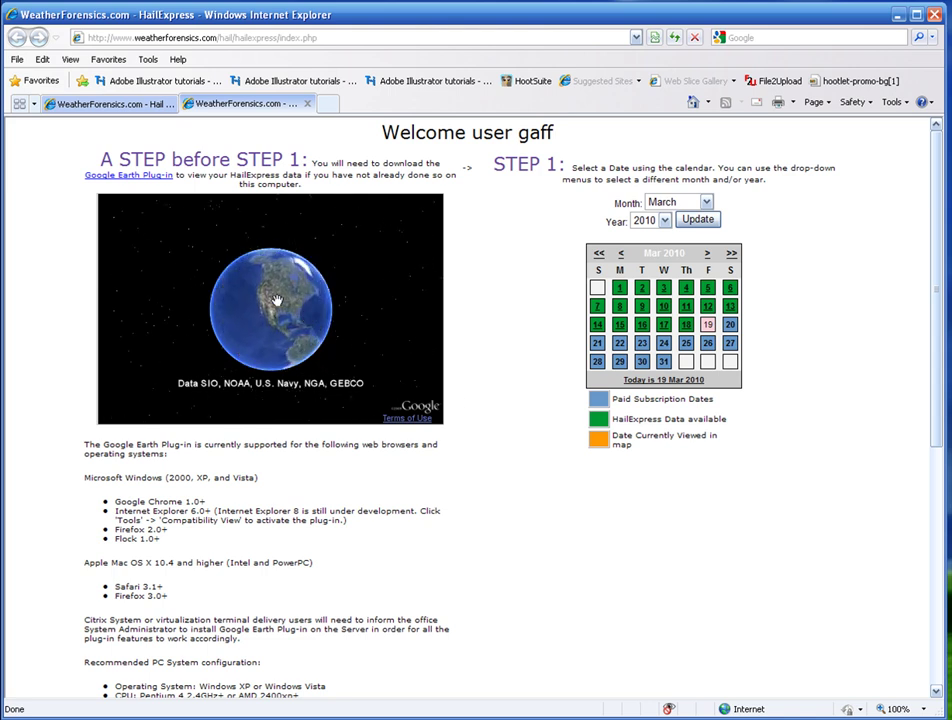
scroll(276, 300, up, 3)
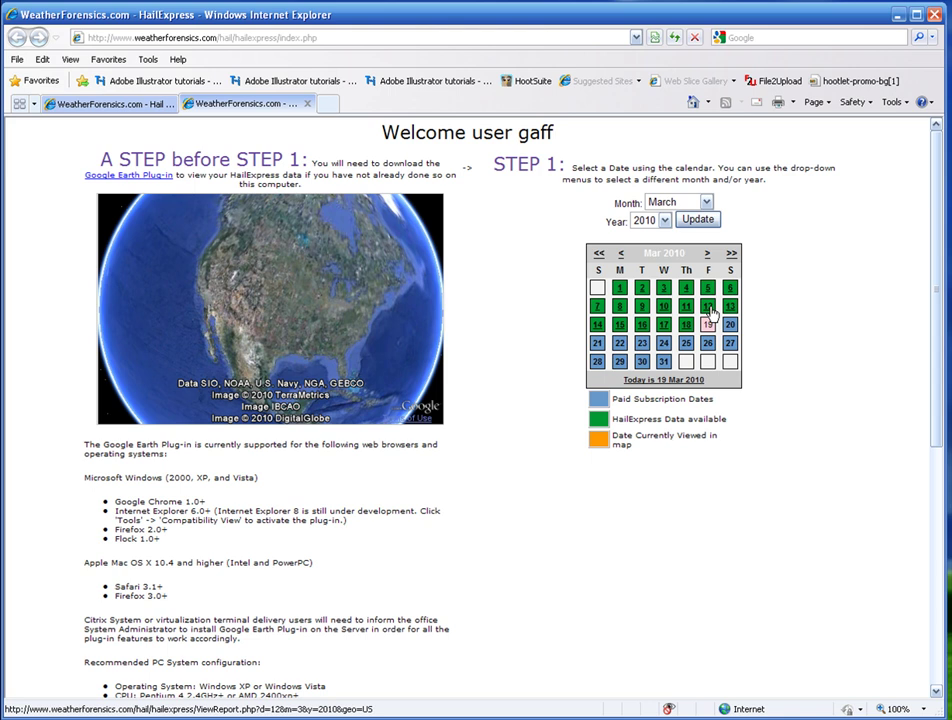
click(710, 309)
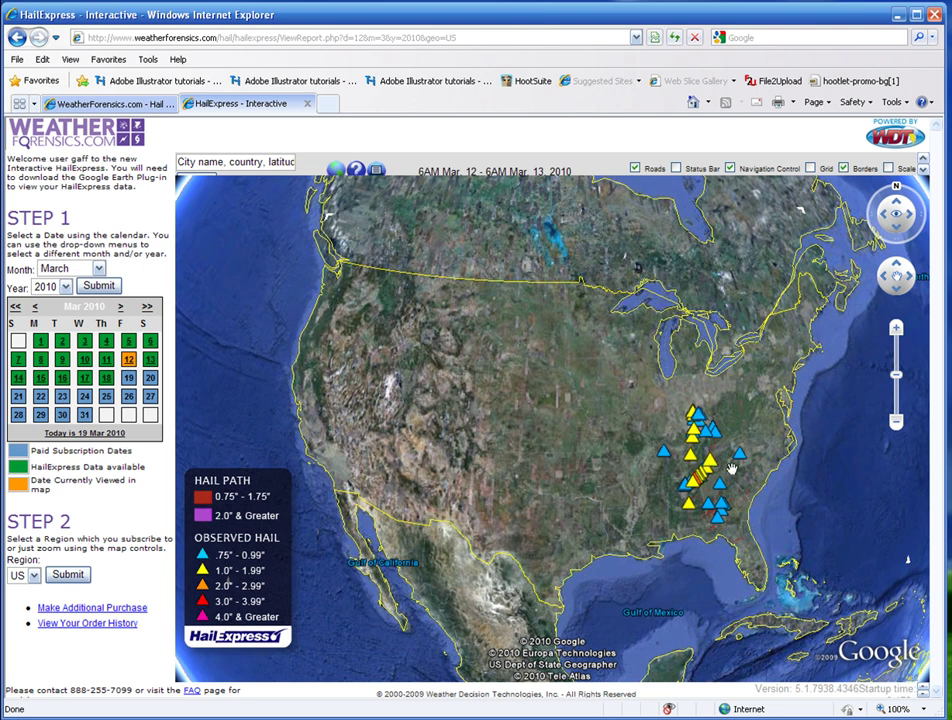
Zoom in on the Atlanta hail paths and inspect, then close, a 0.75 inch hail report.
click(895, 328)
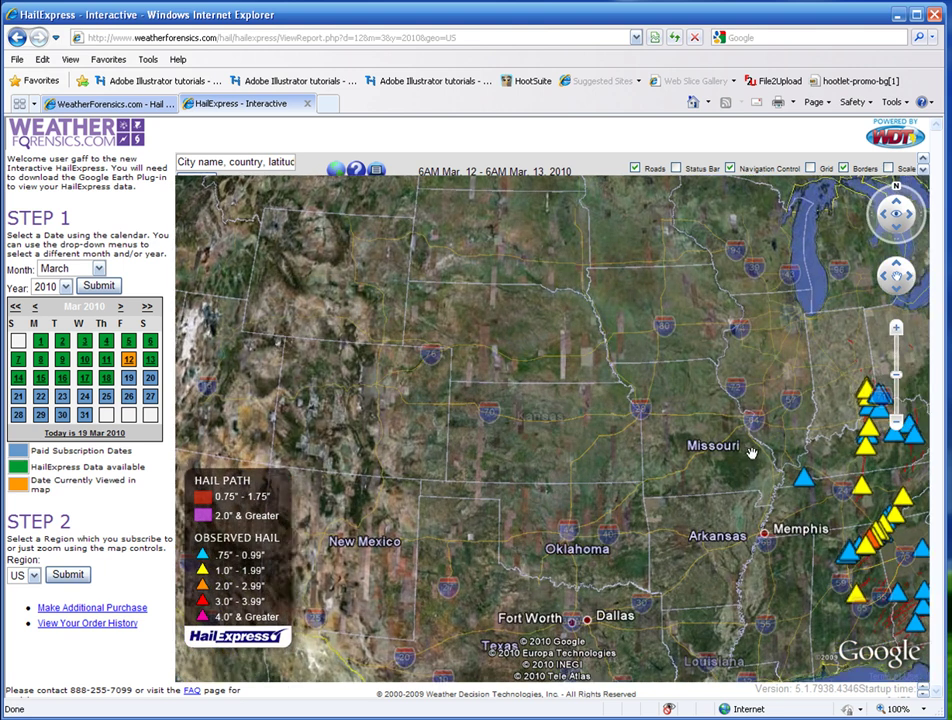
drag(748, 453, 434, 388)
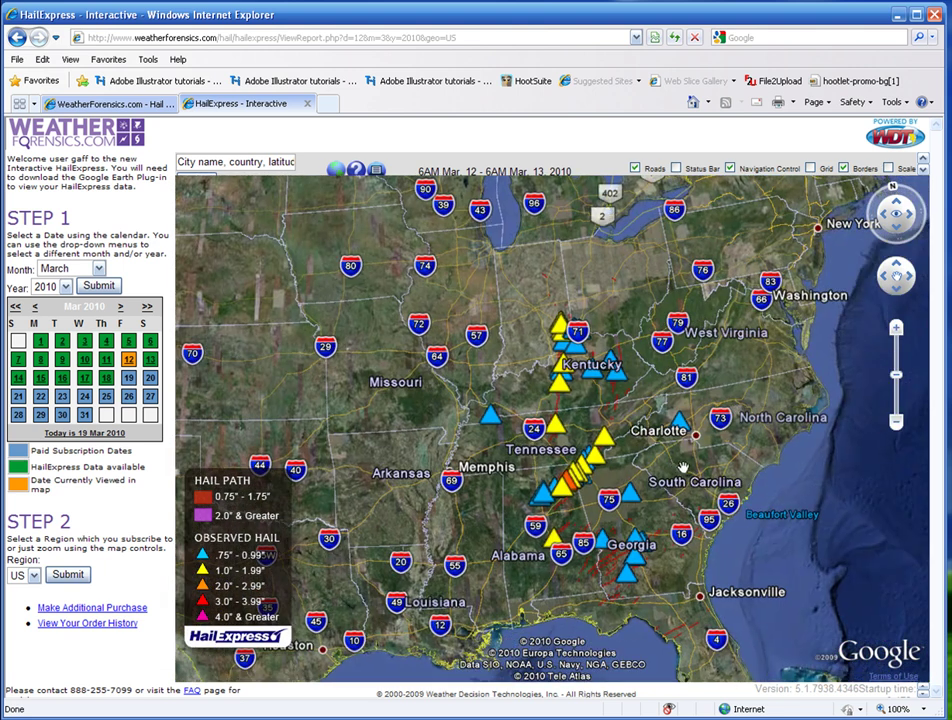
double_click(628, 472)
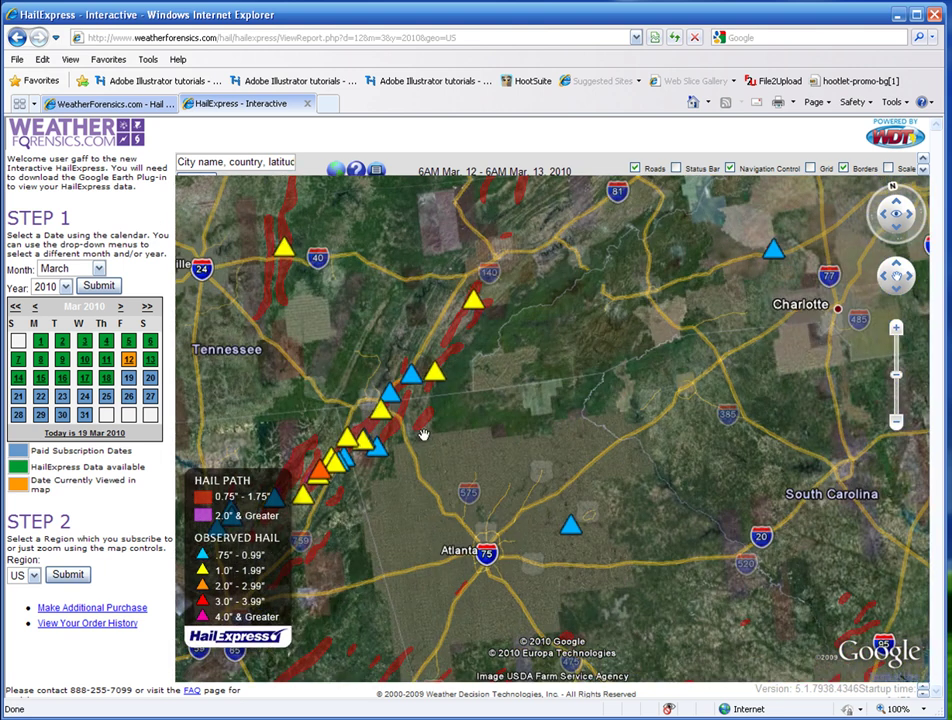
scroll(436, 450, down, 5)
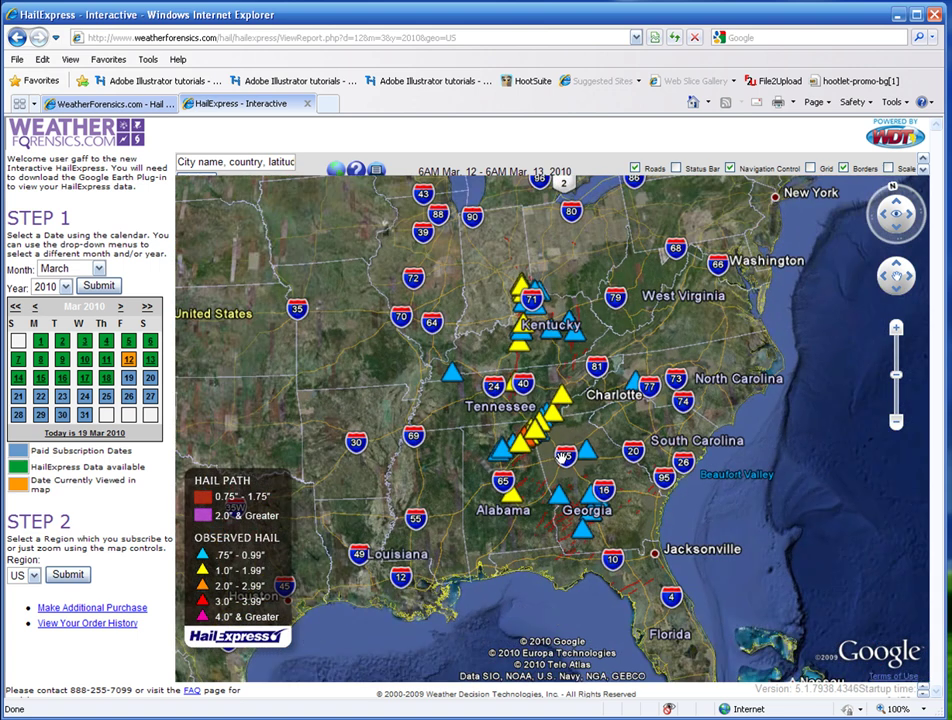
double_click(562, 456)
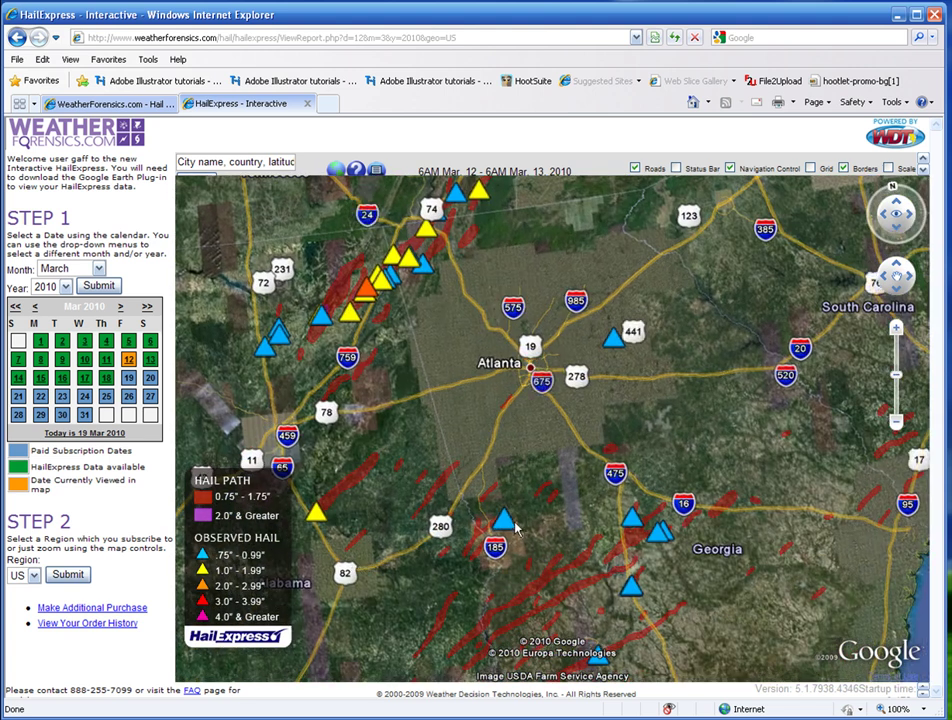
click(506, 522)
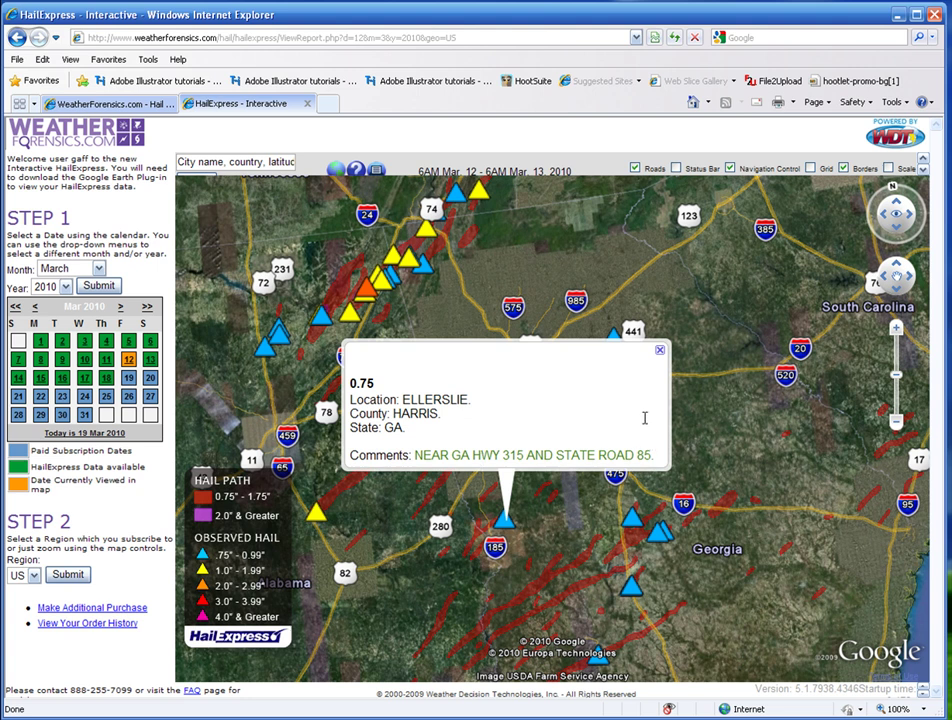
click(659, 353)
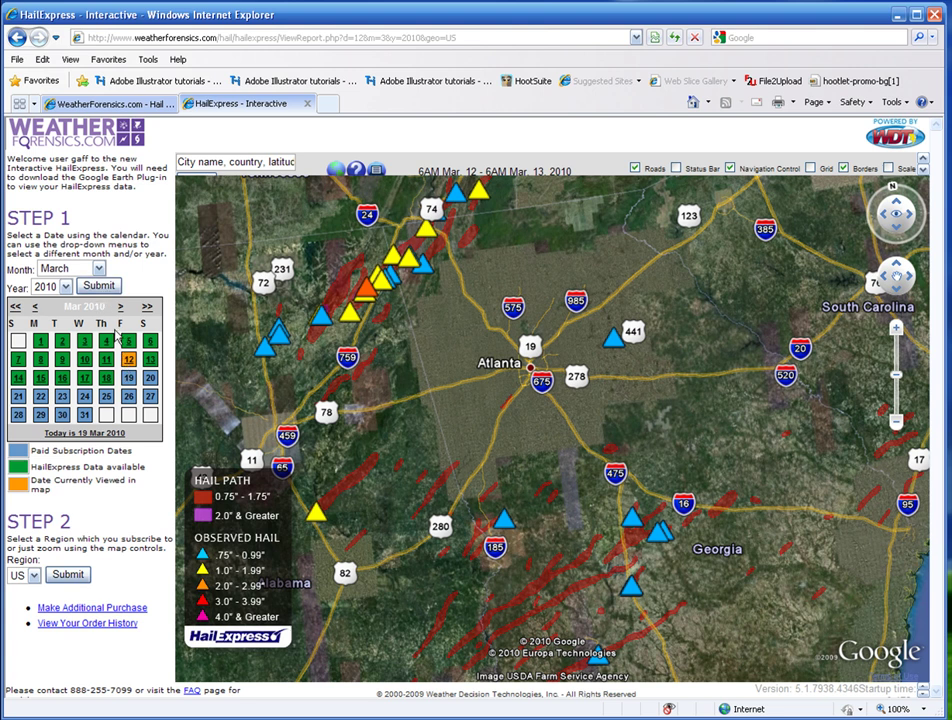
Change the calendar to February 2008 to map hail for February 21, 2008.
click(36, 310)
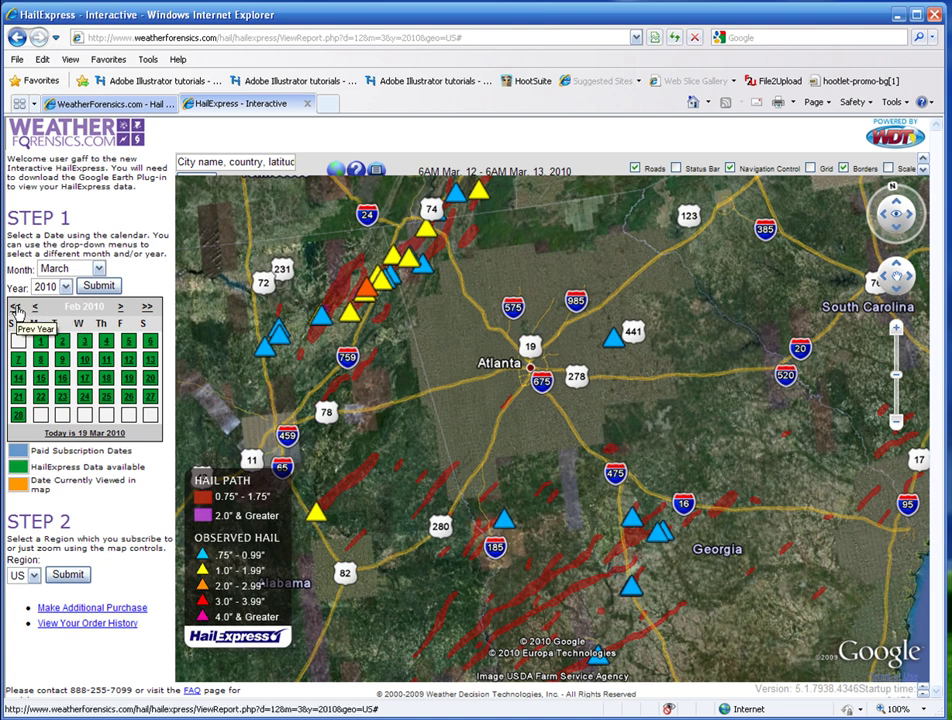
click(17, 312)
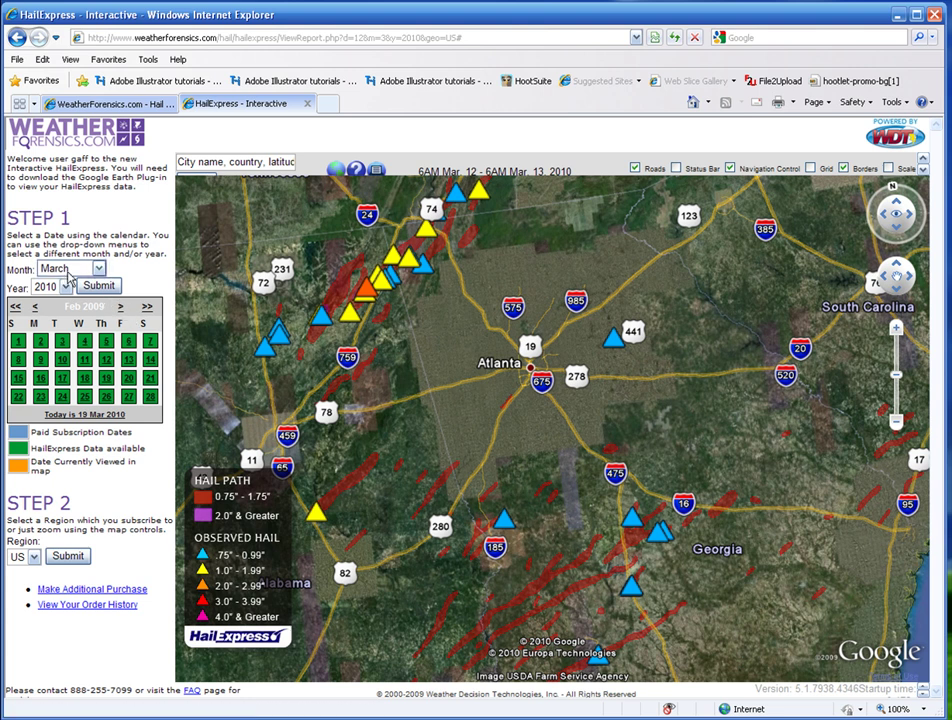
click(70, 270)
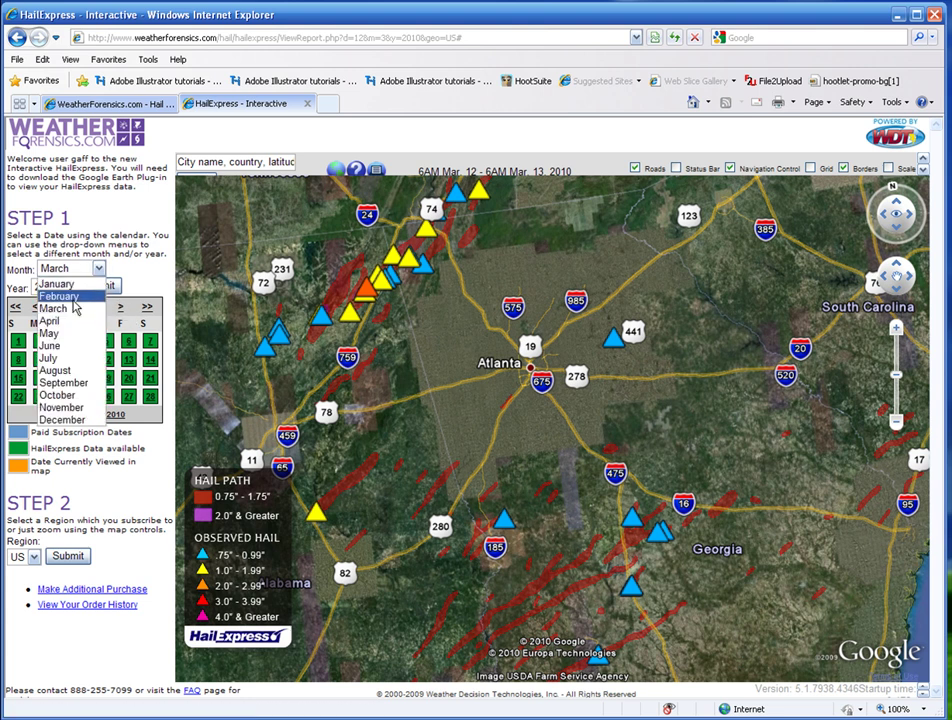
click(72, 298)
click(64, 288)
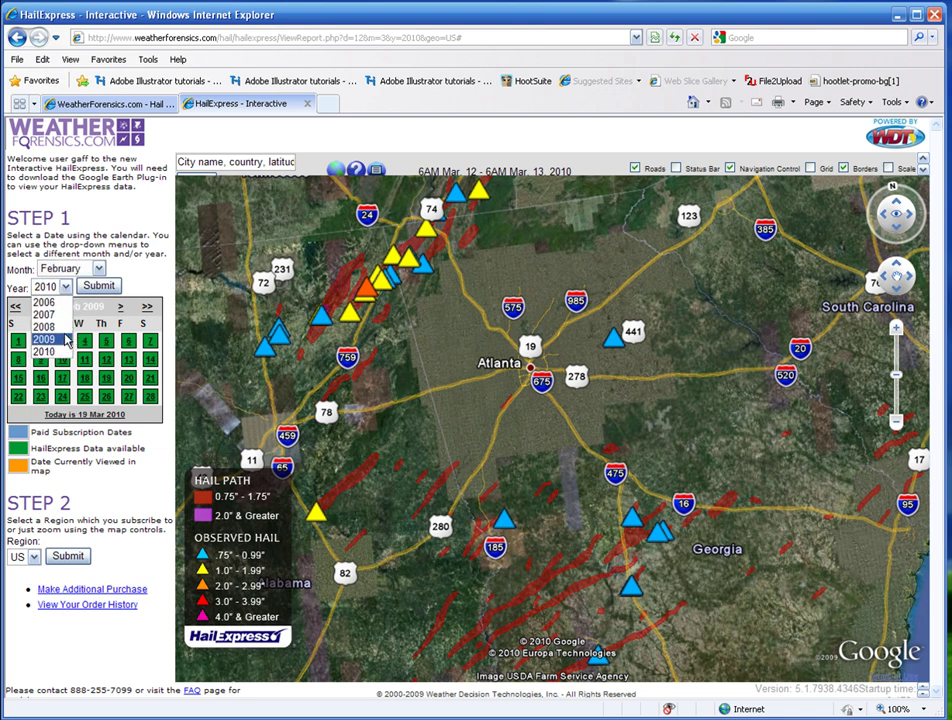
click(58, 327)
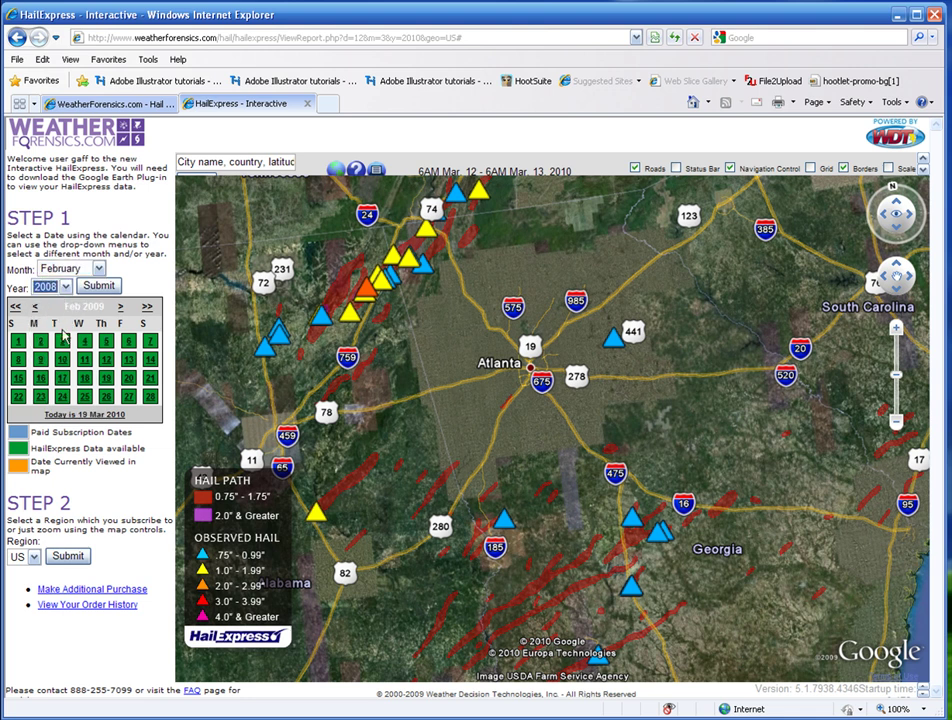
click(93, 288)
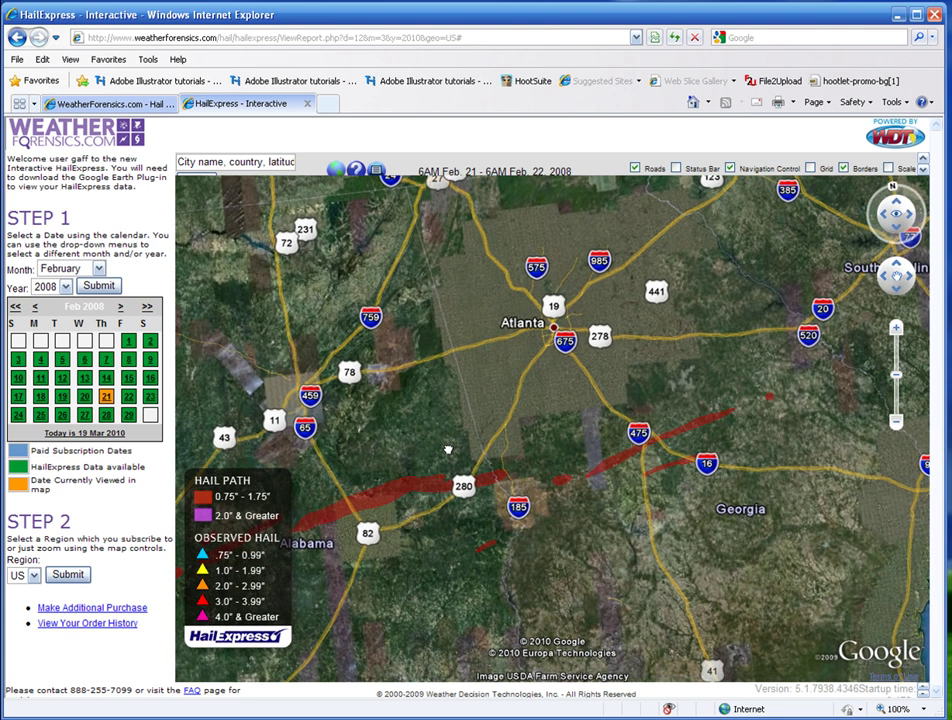
Zoom the February 21, 2008 hail map out to the whole continental US.
click(338, 172)
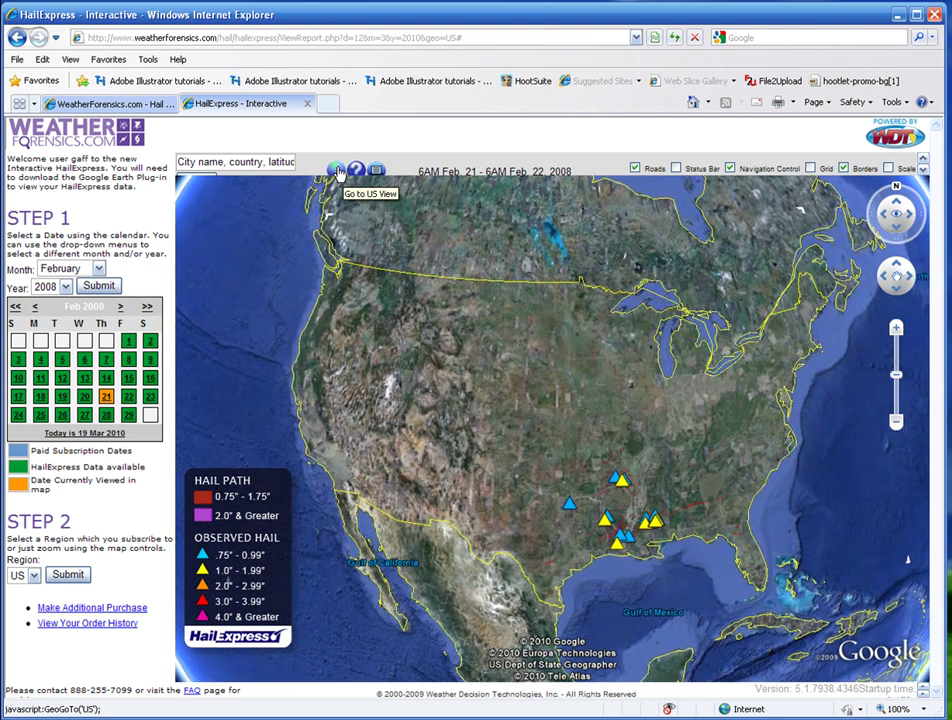